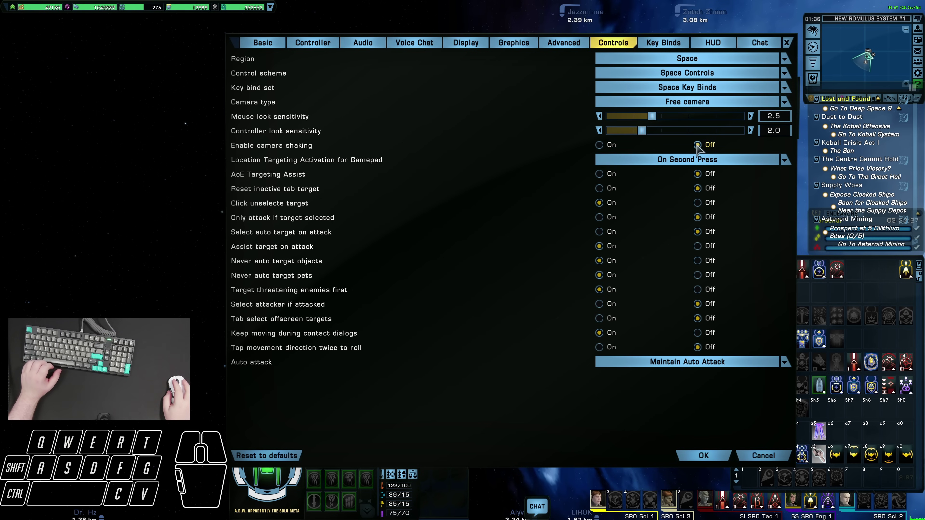
- Examine the space control options from AoE Targeting Assist down to Auto attack, reading their explanations
{"action": "mouse_move", "coordinate": [280, 177]}
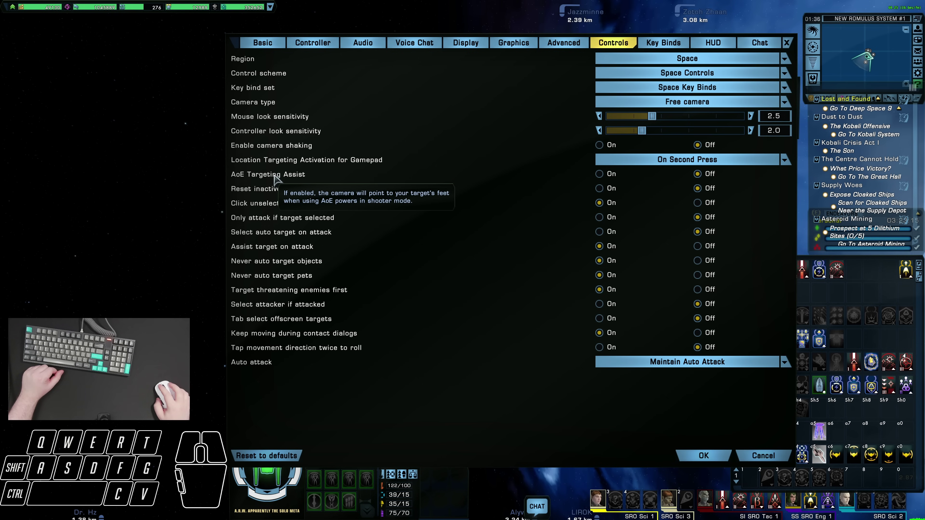
{"action": "mouse_move", "coordinate": [281, 195]}
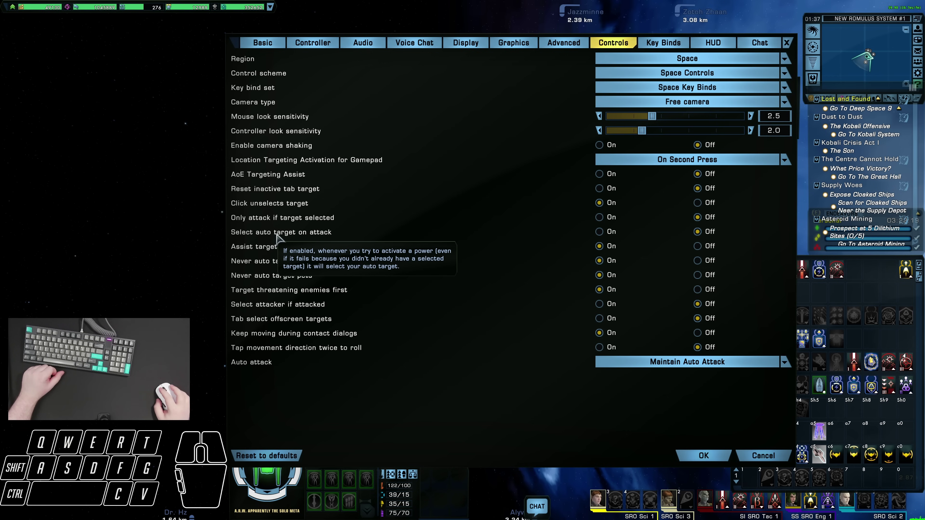
{"action": "mouse_move", "coordinate": [274, 248]}
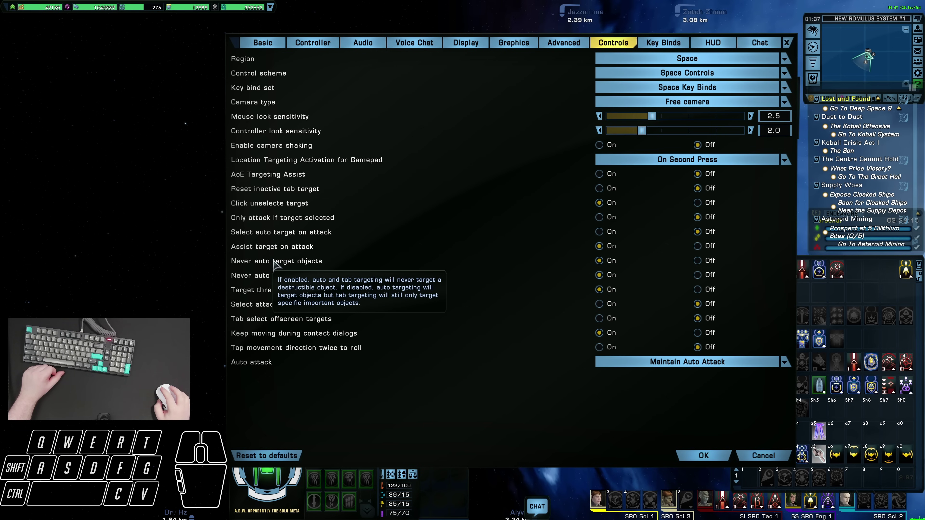
{"action": "mouse_move", "coordinate": [297, 296]}
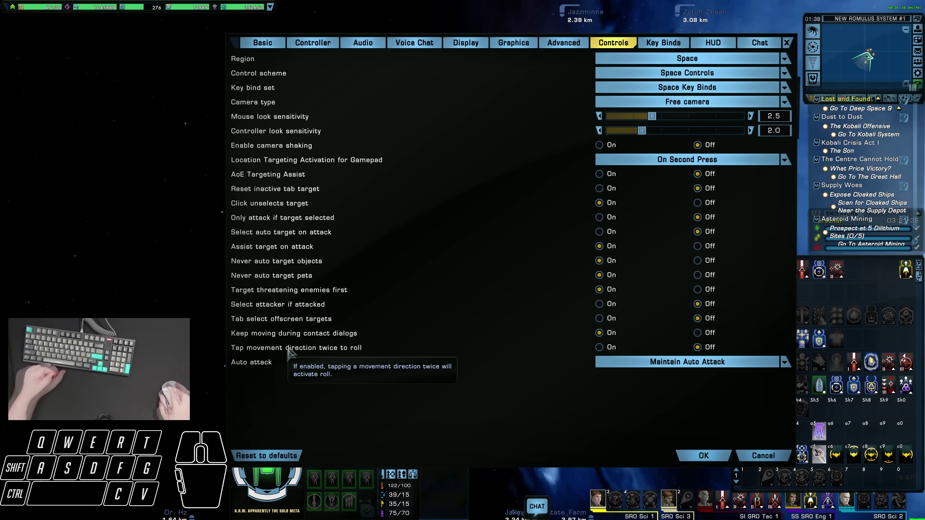
{"action": "left_click", "coordinate": [641, 366]}
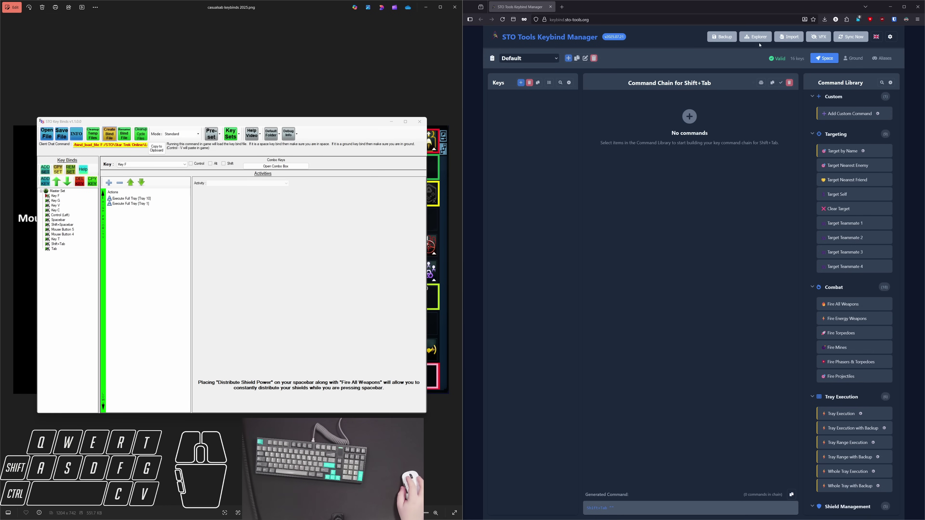
- Import the STOKB keybind text file from the game's Live folder into STO Tools Keybind Manager as Space binds
{"action": "left_click", "coordinate": [794, 38]}
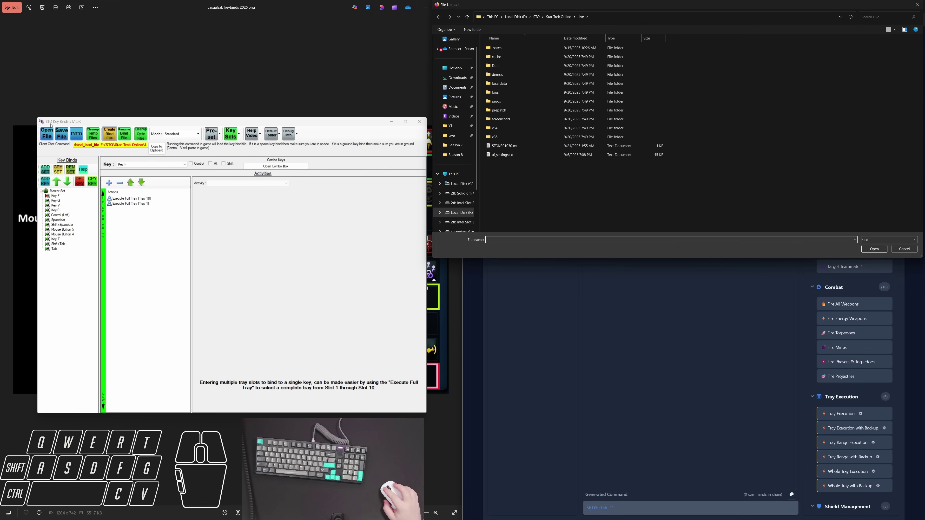
{"action": "double_click", "coordinate": [641, 145]}
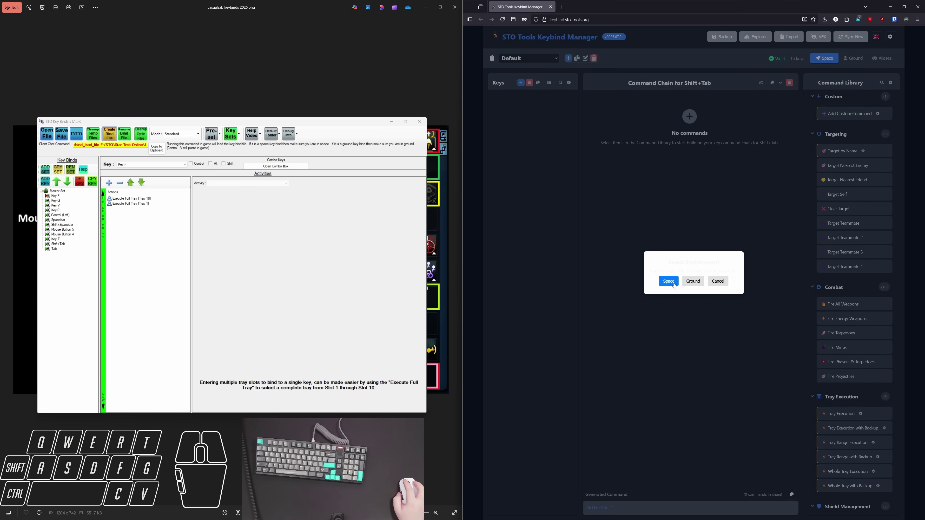
{"action": "left_click", "coordinate": [673, 284]}
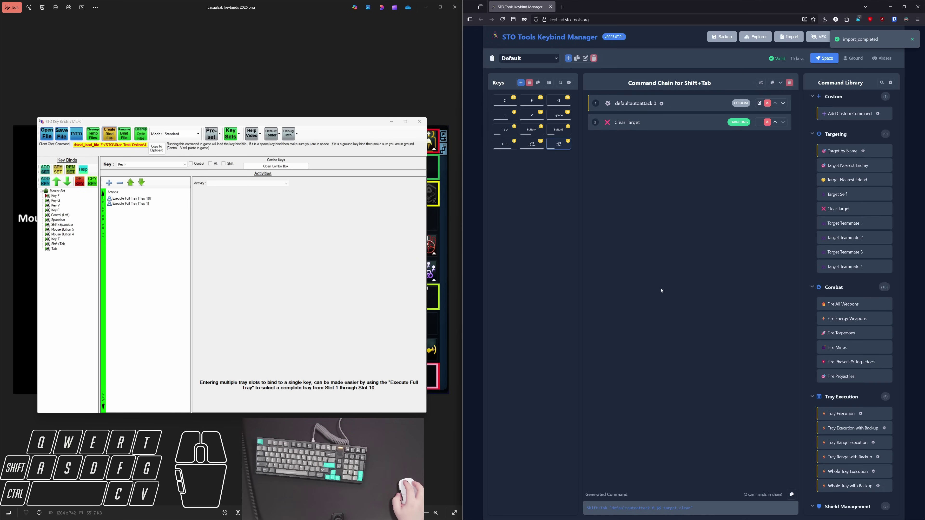
- Review the command chains bound to the G and C keys against the tray layout image
{"action": "left_click", "coordinate": [504, 101]}
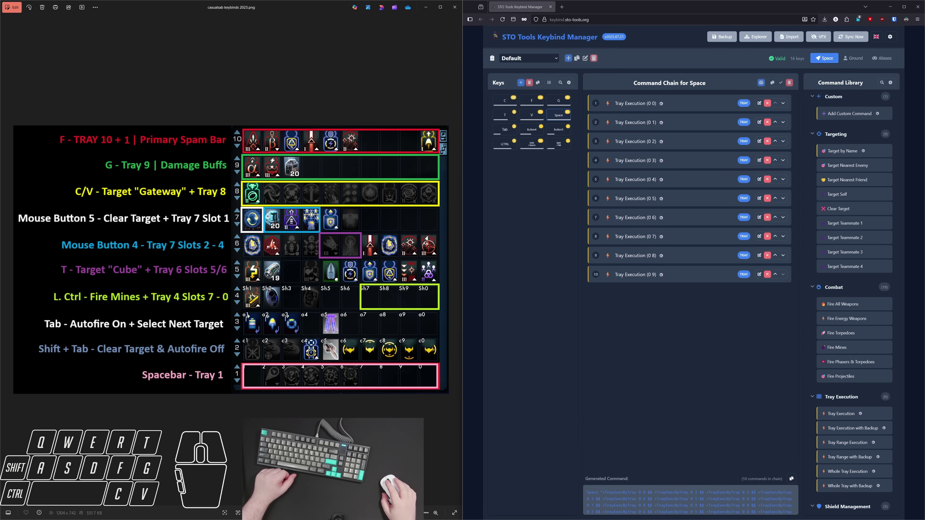
{"action": "left_click", "coordinate": [559, 101]}
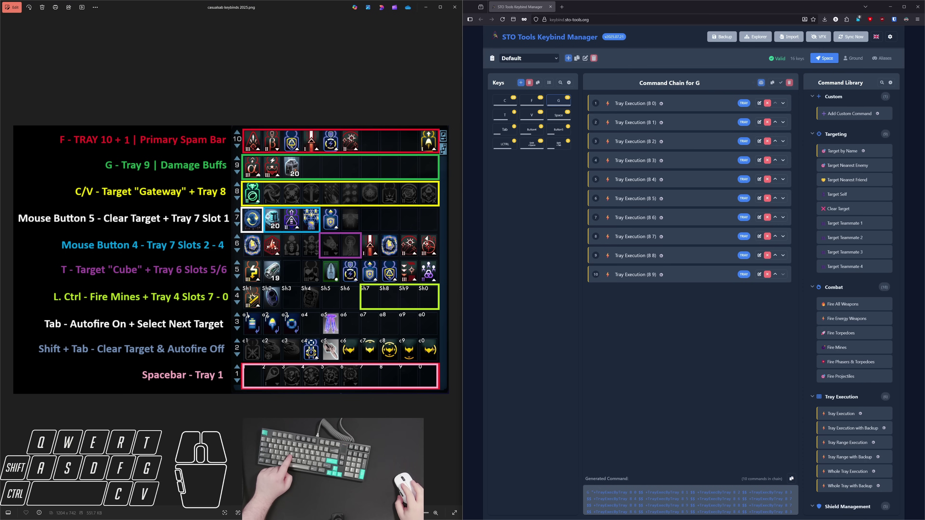
{"action": "left_click", "coordinate": [504, 100]}
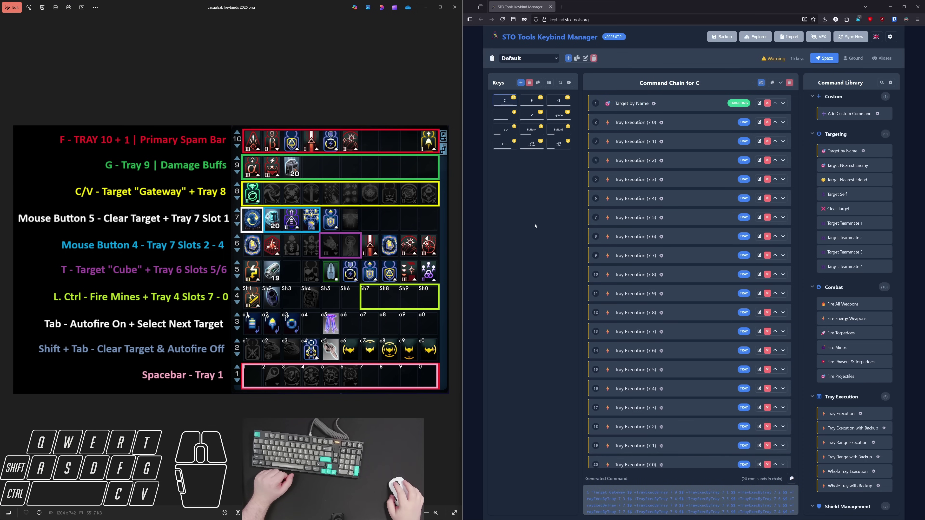
{"action": "left_click", "coordinate": [504, 101]}
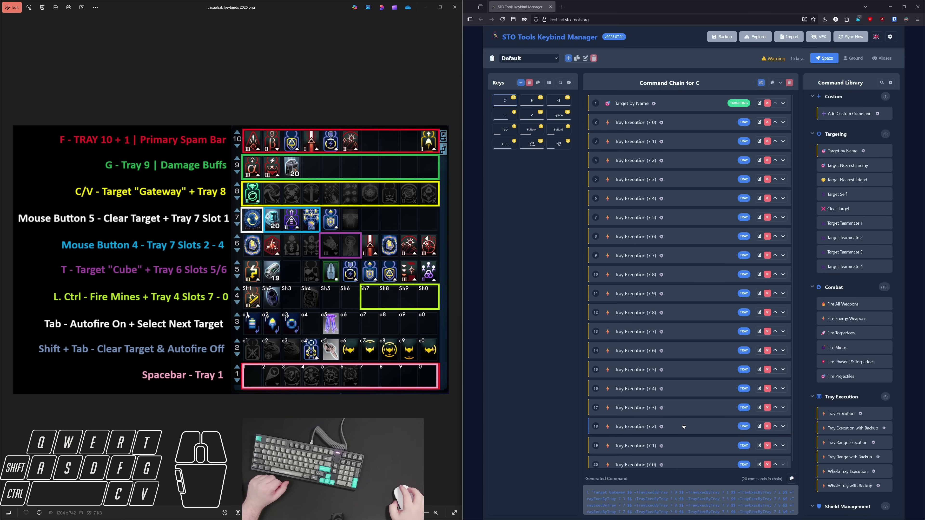
{"action": "scroll", "coordinate": [692, 400], "scroll_direction": "down", "scroll_amount": 1}
{"action": "scroll", "coordinate": [692, 400], "scroll_direction": "up", "scroll_amount": 1}
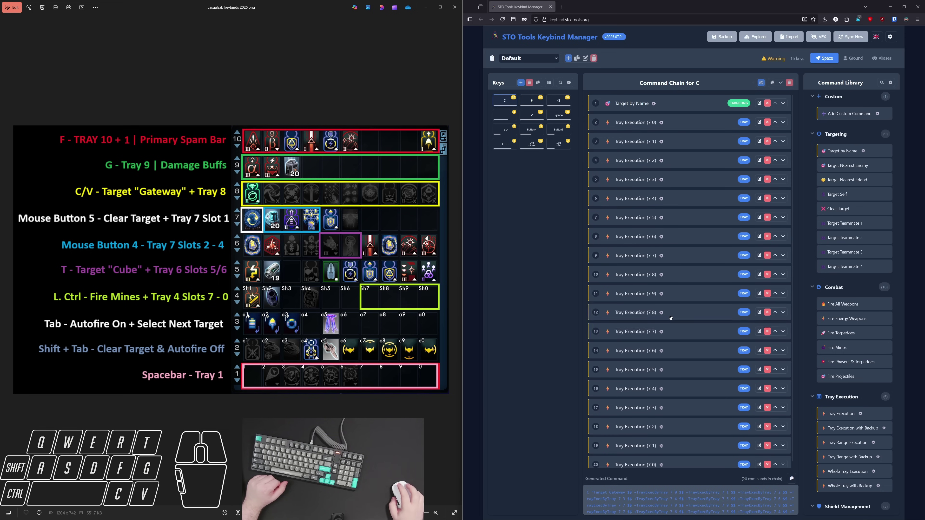
- Review the command chains bound to the T, left Ctrl and Tab keys
{"action": "left_click", "coordinate": [505, 115]}
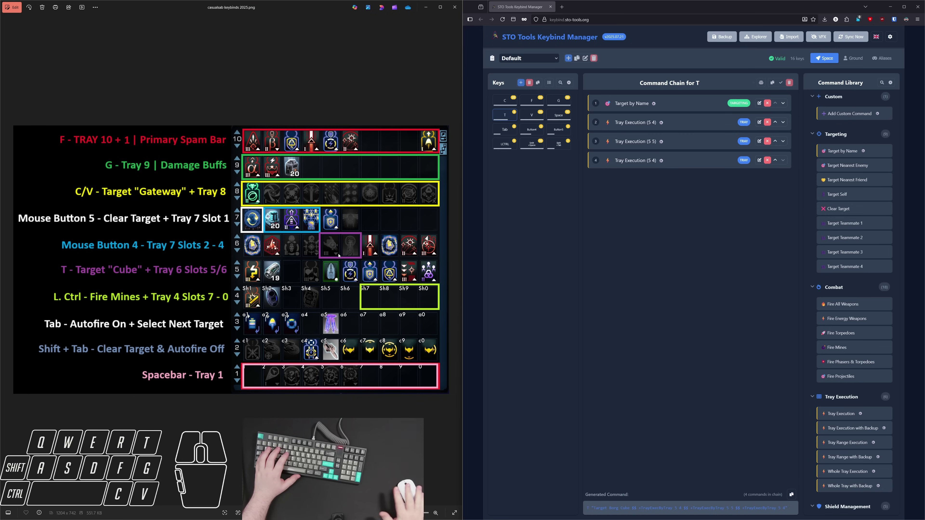
{"action": "left_click", "coordinate": [505, 144]}
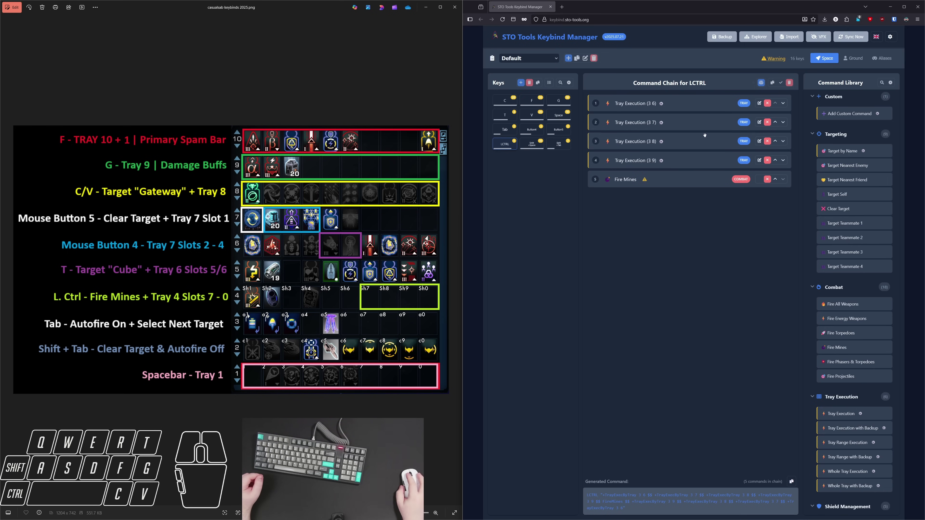
{"action": "left_click", "coordinate": [505, 129]}
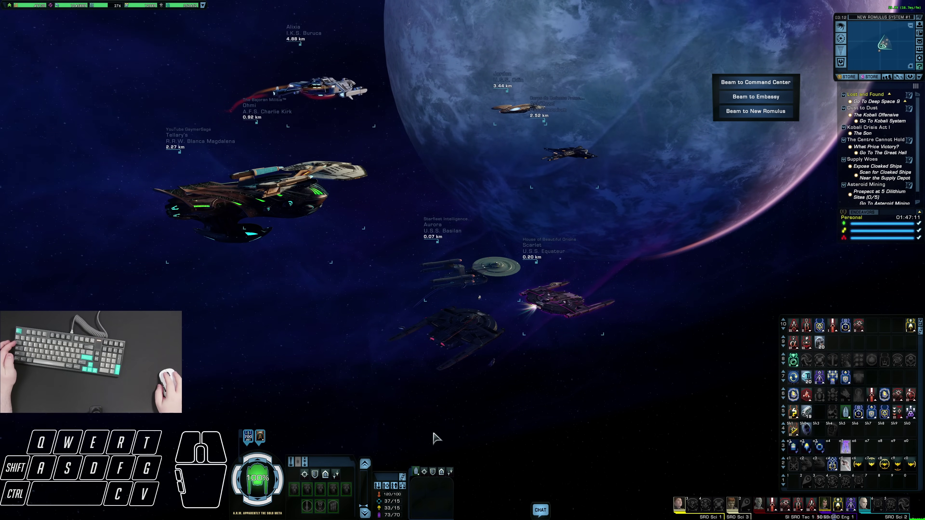
- Switch to Star Trek Online and launch the ship's hangar craft
{"action": "left_click", "coordinate": [416, 472]}
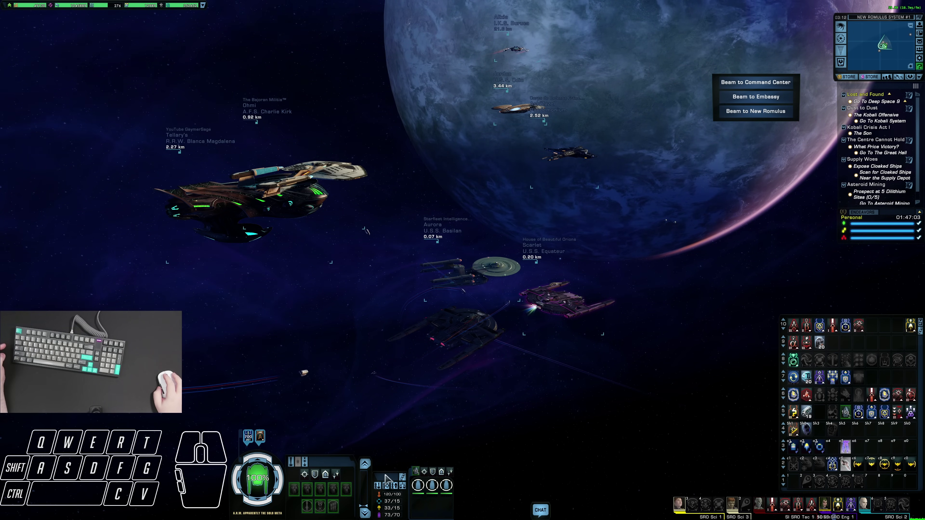
{"action": "key", "text": "shift"}
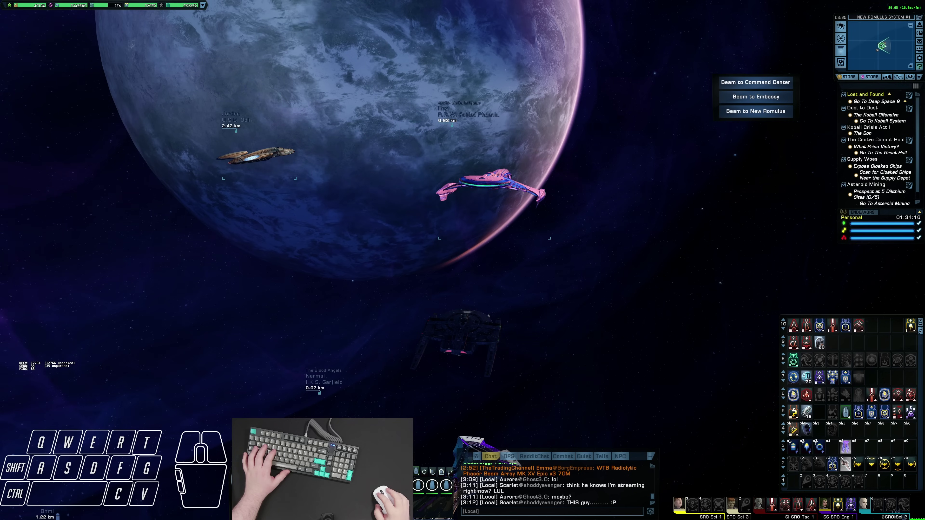
{"action": "left_click", "coordinate": [481, 288]}
{"action": "left_click", "coordinate": [498, 291]}
{"action": "left_click_drag", "start_coordinate": [510, 295], "coordinate": [496, 275]}
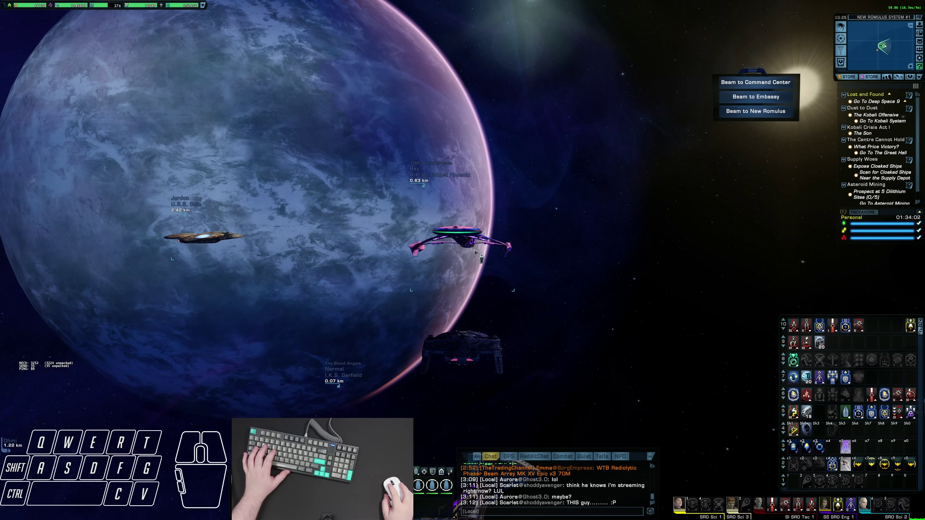
{"action": "left_click_drag", "start_coordinate": [475, 239], "coordinate": [506, 291]}
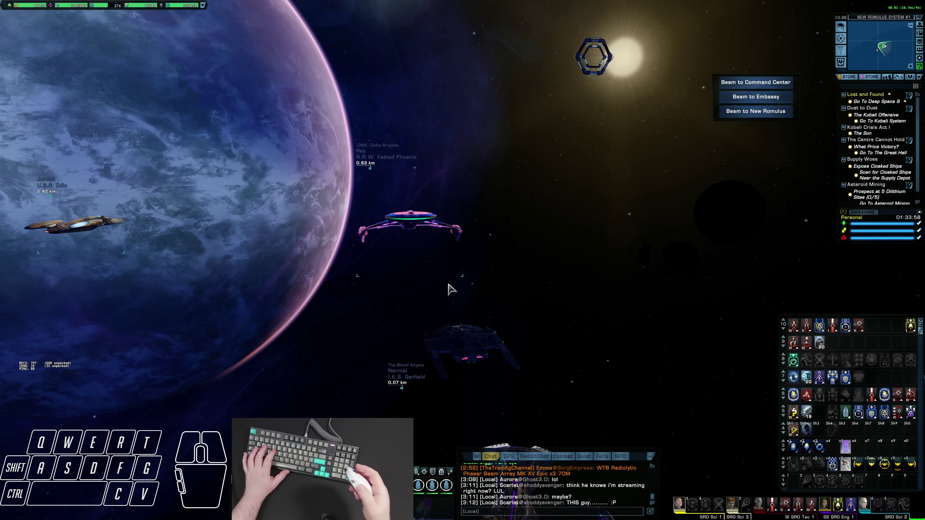
{"action": "key", "text": "1"}
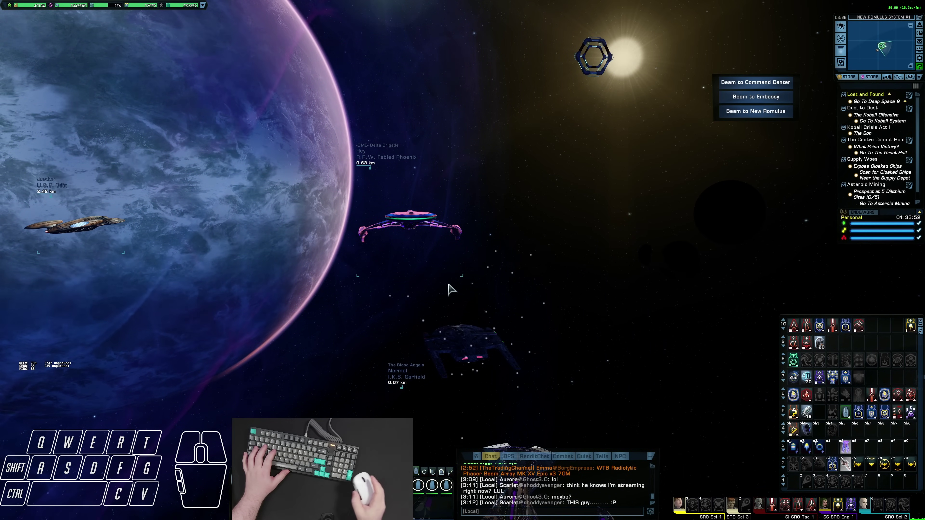
{"action": "mouse_move", "coordinate": [452, 289]}
{"action": "left_mouse_down"}
{"action": "mouse_move", "coordinate": [366, 304]}
{"action": "mouse_move", "coordinate": [468, 295]}
{"action": "left_mouse_up"}
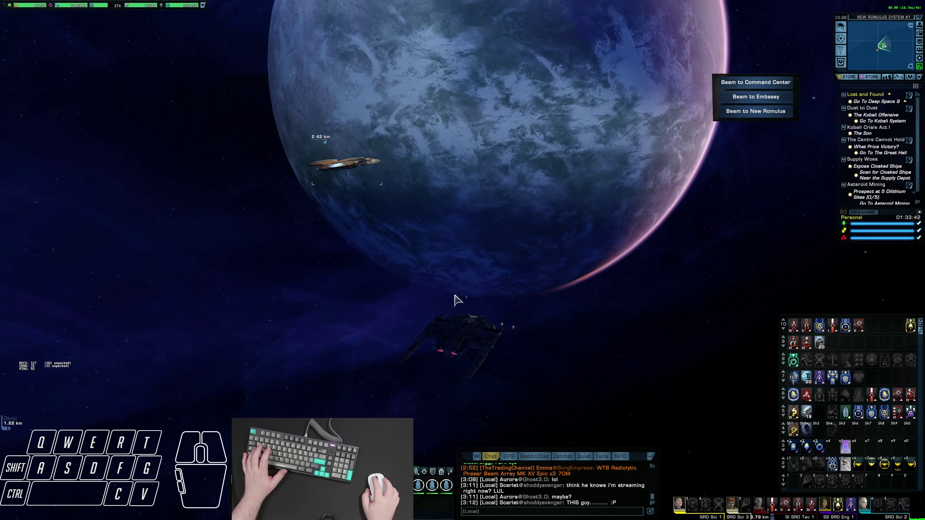
{"action": "left_click_drag", "start_coordinate": [447, 304], "coordinate": [445, 304]}
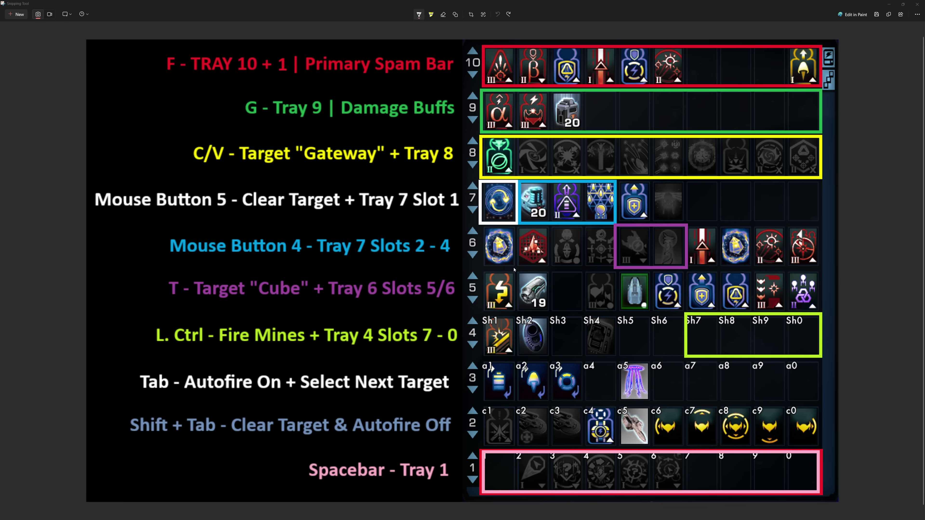
- In Snipping Tool, outline tray 6 slots 7–10 and tray 5 slots 5–10 in white on the keybind image, and undo the pen marks
{"action": "mouse_move", "coordinate": [516, 270]}
{"action": "left_mouse_down"}
{"action": "mouse_move", "coordinate": [482, 268]}
{"action": "mouse_move", "coordinate": [485, 235]}
{"action": "mouse_move", "coordinate": [506, 226]}
{"action": "mouse_move", "coordinate": [515, 265]}
{"action": "left_mouse_up"}
{"action": "key", "text": "ctrl+z"}
{"action": "mouse_move", "coordinate": [687, 226]}
{"action": "left_mouse_down"}
{"action": "mouse_move", "coordinate": [800, 219]}
{"action": "mouse_move", "coordinate": [823, 246]}
{"action": "mouse_move", "coordinate": [824, 308]}
{"action": "mouse_move", "coordinate": [620, 315]}
{"action": "mouse_move", "coordinate": [617, 271]}
{"action": "mouse_move", "coordinate": [684, 268]}
{"action": "mouse_move", "coordinate": [692, 230]}
{"action": "left_mouse_up"}
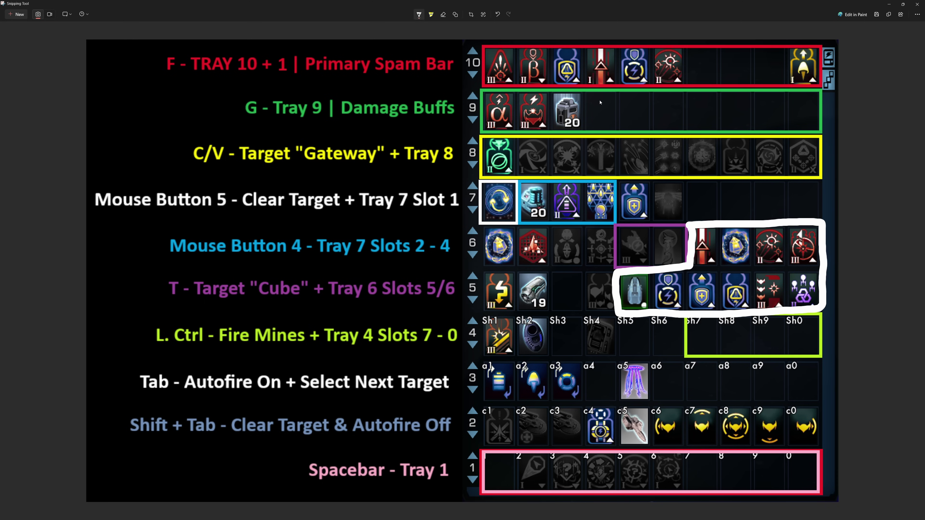
{"action": "key", "text": "ctrl+z"}
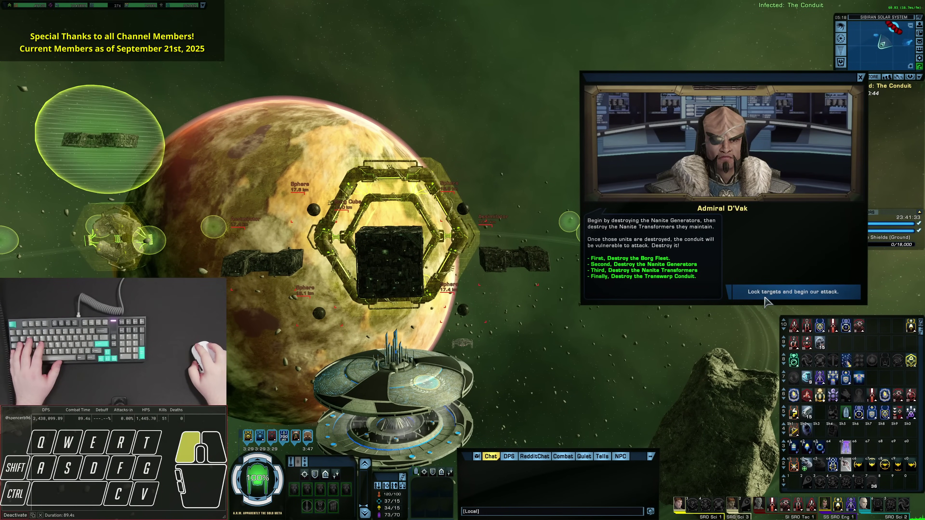
- In Star Trek Online, accept the Infected: The Conduit briefing, raise the throttle and turn the ship to face the Borg cube
{"action": "left_click", "coordinate": [764, 296]}
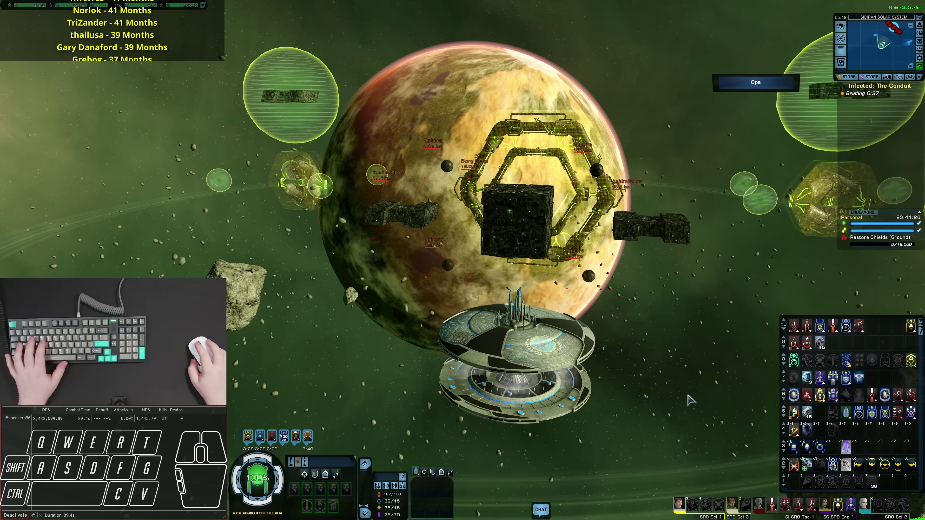
{"action": "left_click_drag", "start_coordinate": [688, 399], "coordinate": [706, 404]}
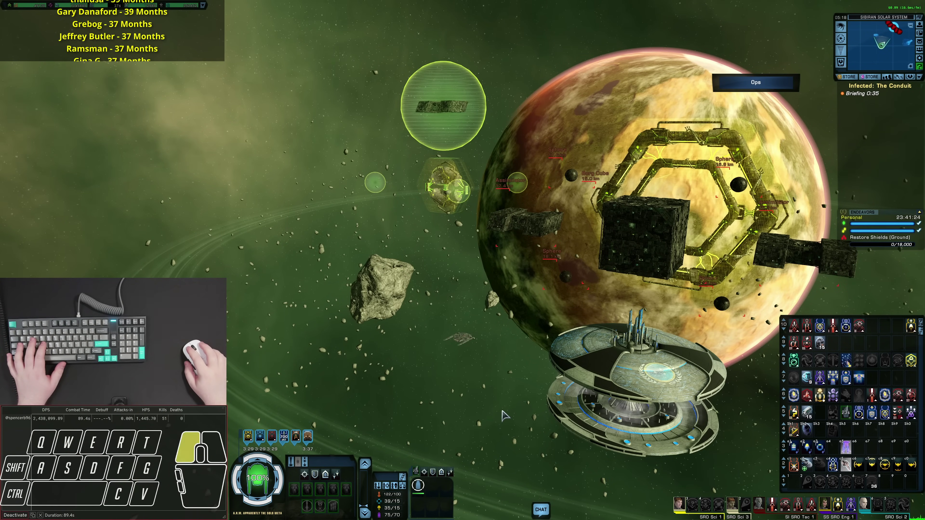
{"action": "left_click_drag", "start_coordinate": [505, 415], "coordinate": [501, 421]}
{"action": "key", "text": "e"}
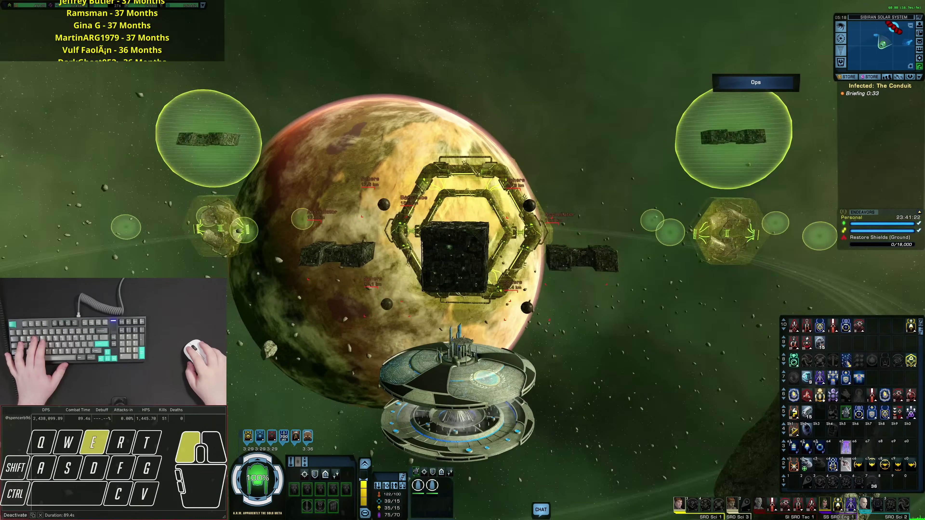
{"action": "key", "text": "a"}
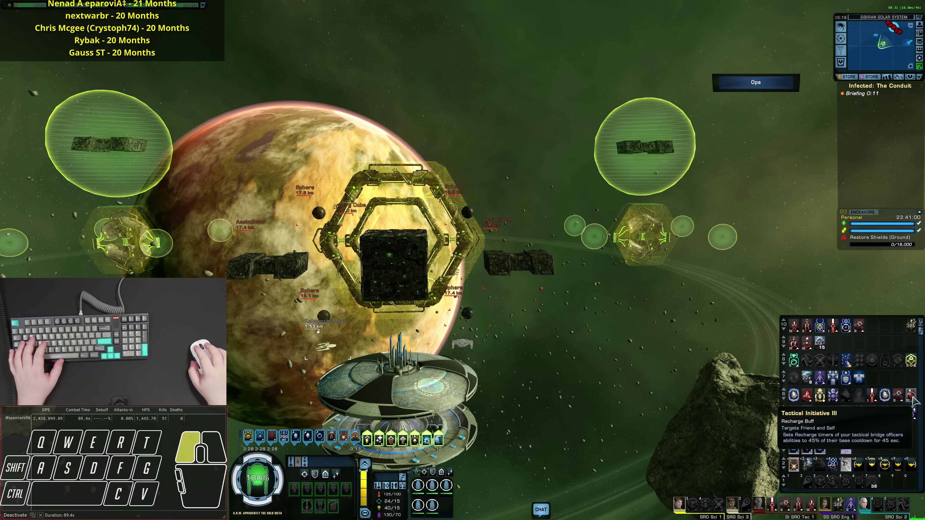
- Activate Tactical Initiative III and further pre-combat abilities from trays 5 and 6 before the briefing timer ends
{"action": "left_click", "coordinate": [913, 397]}
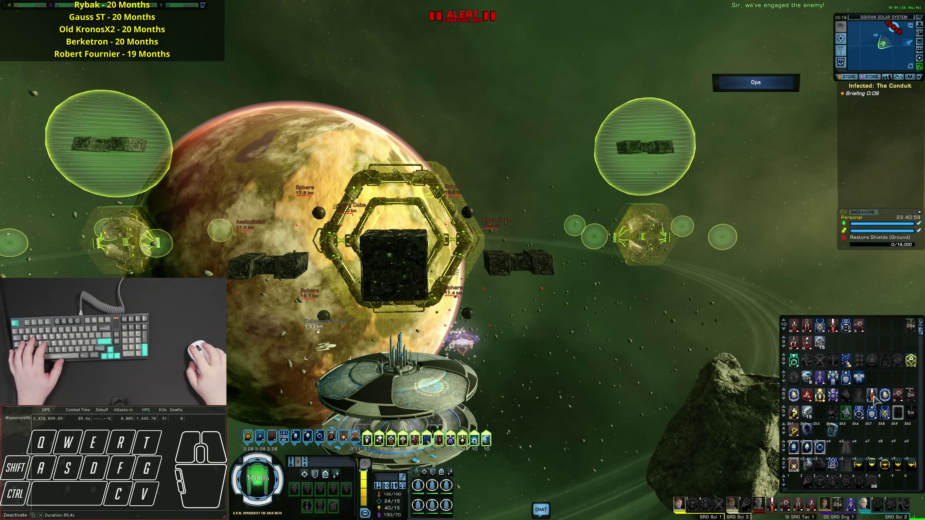
{"action": "left_click", "coordinate": [875, 416]}
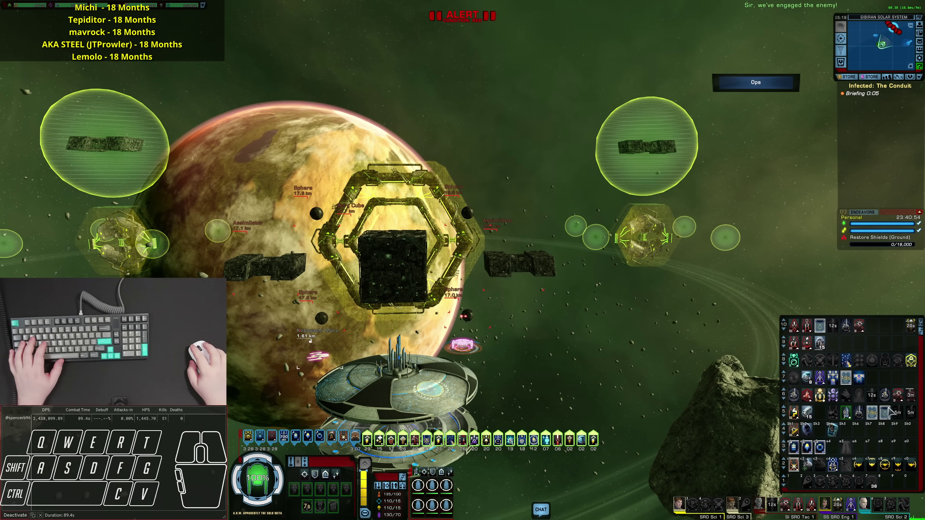
{"action": "left_click", "coordinate": [808, 397]}
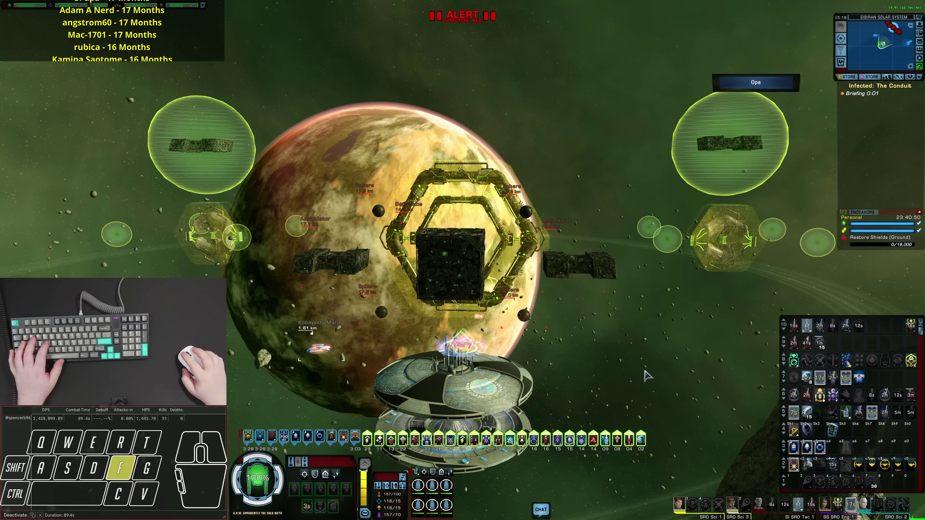
- Fly in on the central Borg Cube, use the Advanced Battery - Energy Amplifier and fire weapons and tray abilities to destroy the Borg fleet
{"action": "key", "text": "f"}
{"action": "left_click", "coordinate": [556, 260]}
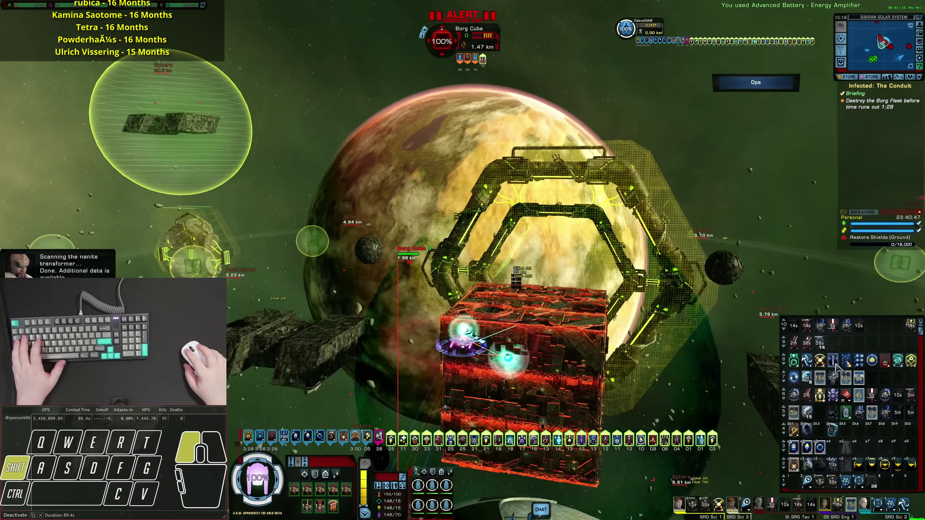
{"action": "key", "text": "shift+space"}
{"action": "left_click", "coordinate": [846, 364]}
{"action": "key", "text": "space"}
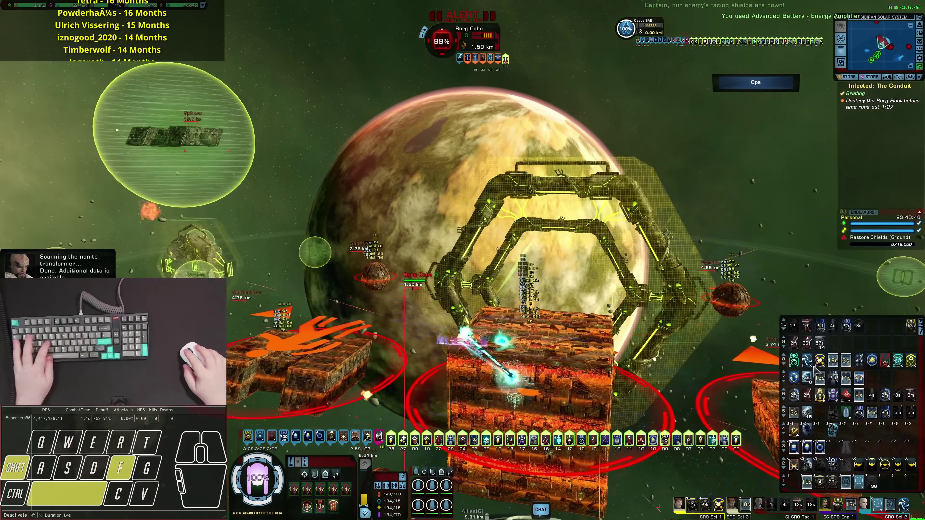
{"action": "left_click", "coordinate": [563, 344]}
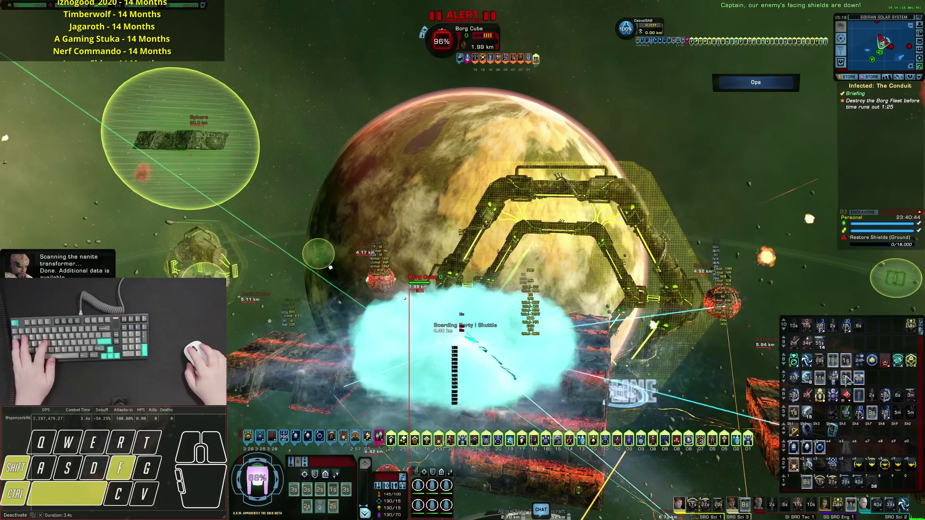
{"action": "key", "text": "space"}
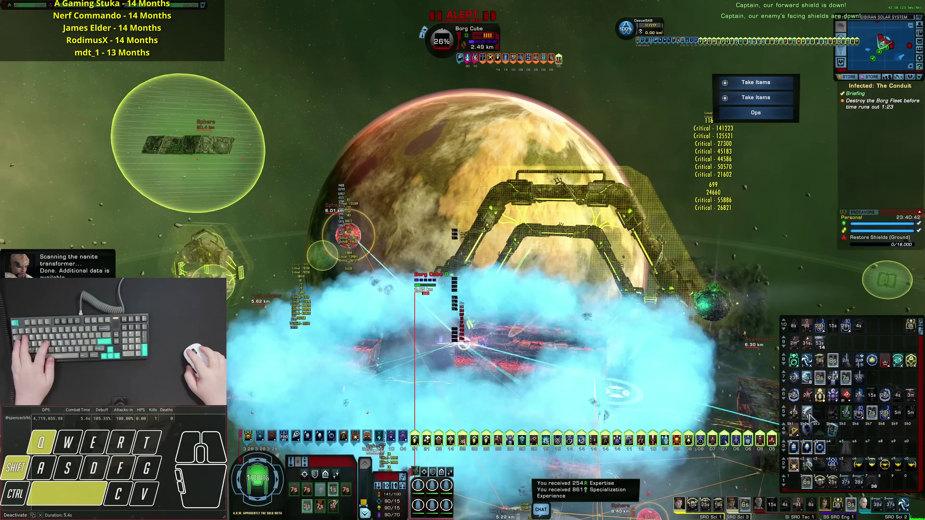
{"action": "key", "text": "space"}
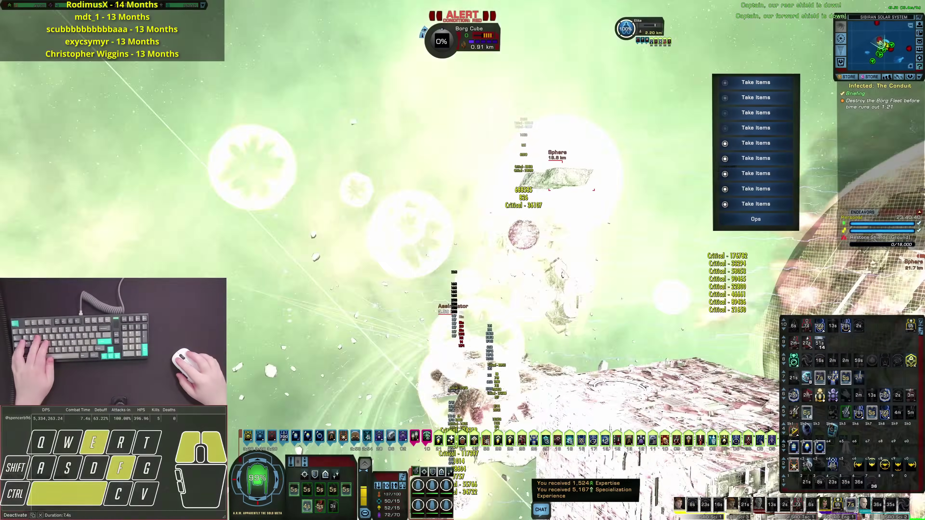
- Turn the ship to the Alpha Nanite Transformer, target it and attack the four Alpha Nanite Generators with weapons and tray abilities
{"action": "key", "text": "s"}
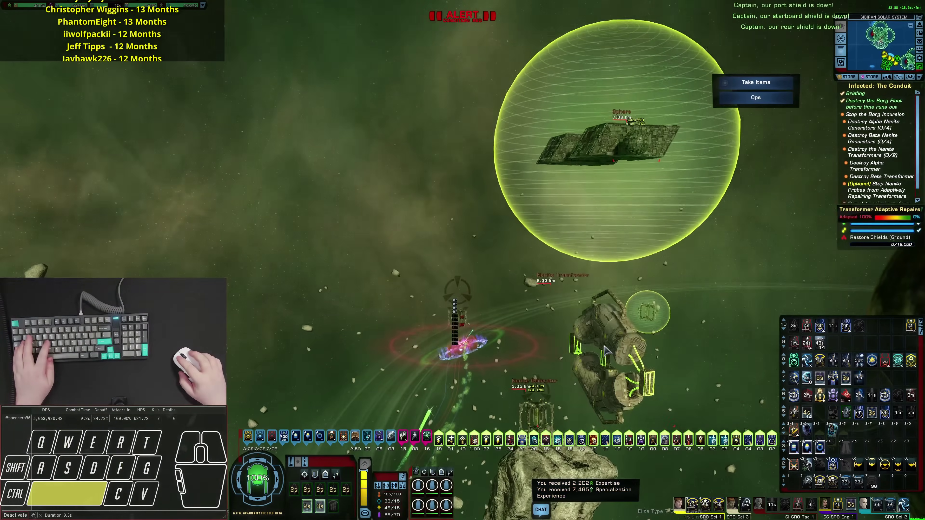
{"action": "left_click", "coordinate": [621, 355]}
{"action": "key", "text": "q"}
{"action": "key", "text": "f"}
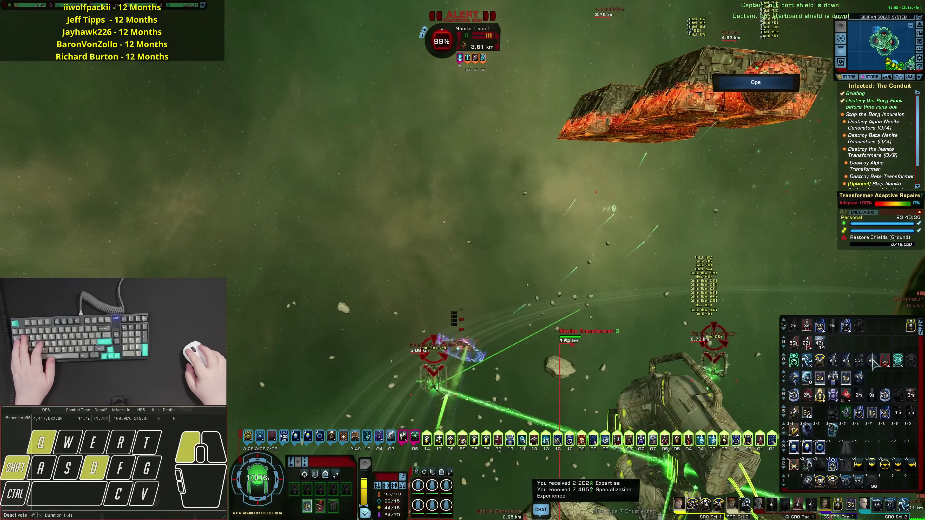
{"action": "key", "text": "f"}
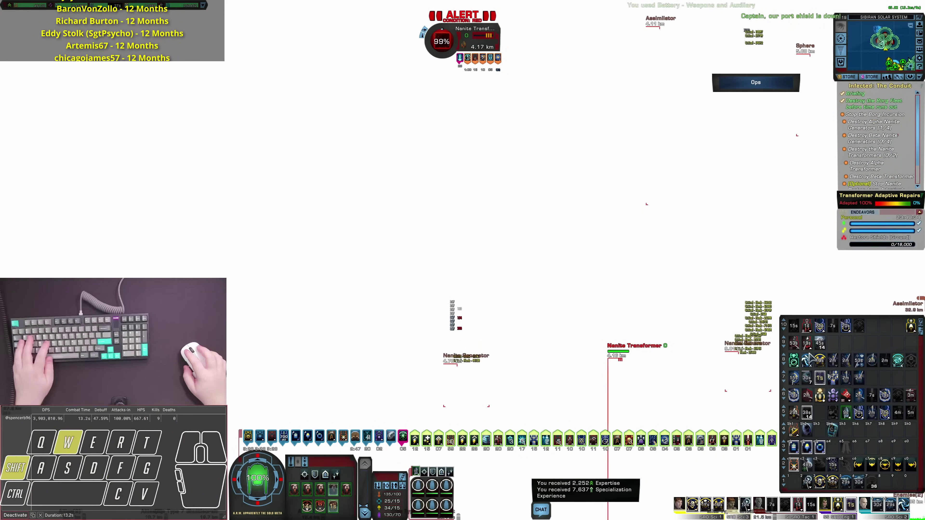
{"action": "key", "text": "space"}
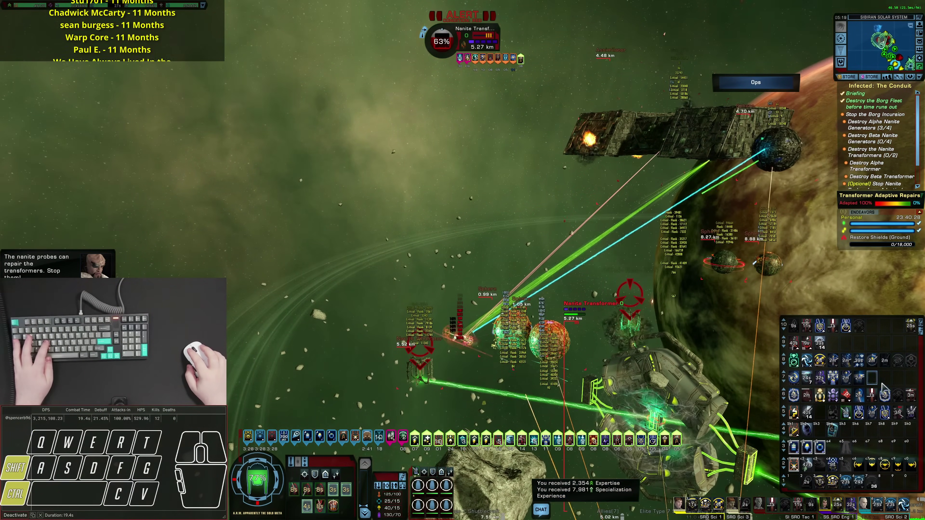
{"action": "key", "text": "space"}
{"action": "key", "text": "f"}
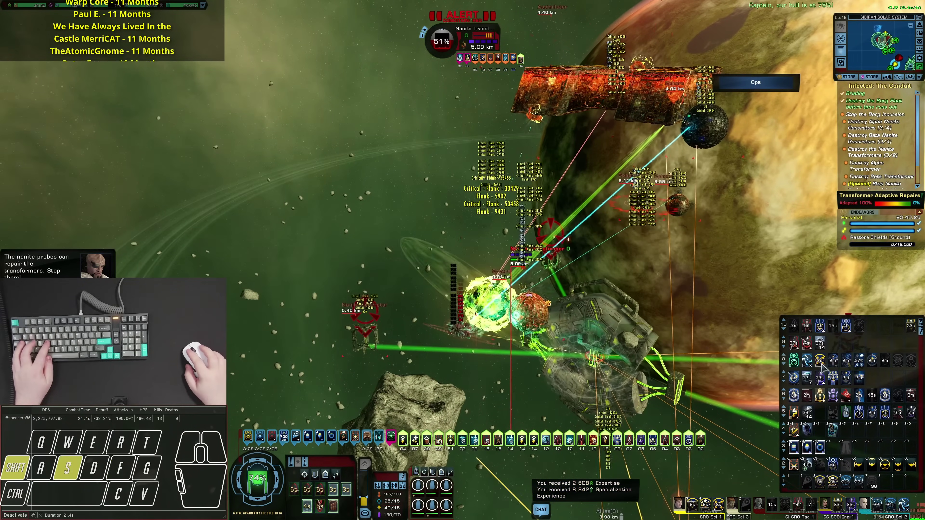
{"action": "key", "text": "ctrl+shift+q"}
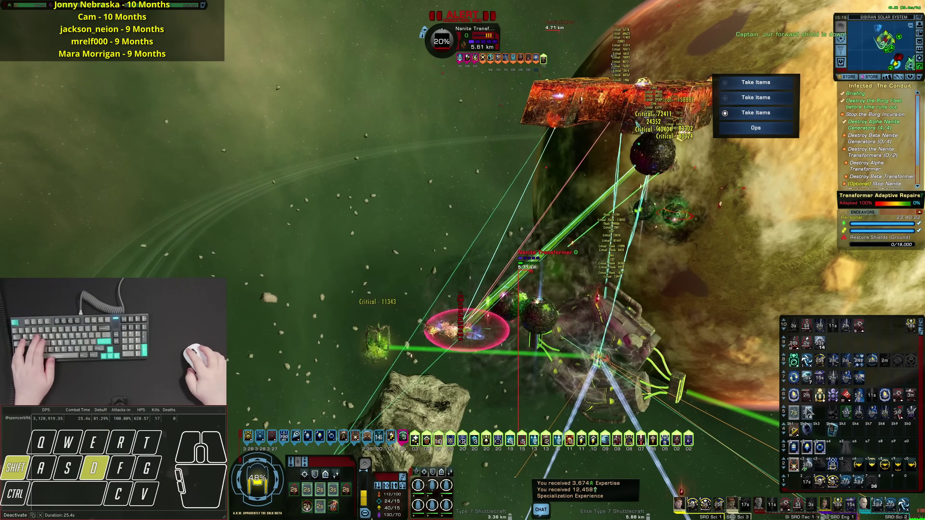
- Keep firing and triggering abilities to destroy the Alpha Nanite Transformer
{"action": "key", "text": "a"}
{"action": "key", "text": "s"}
{"action": "key", "text": "space"}
{"action": "key", "text": "f"}
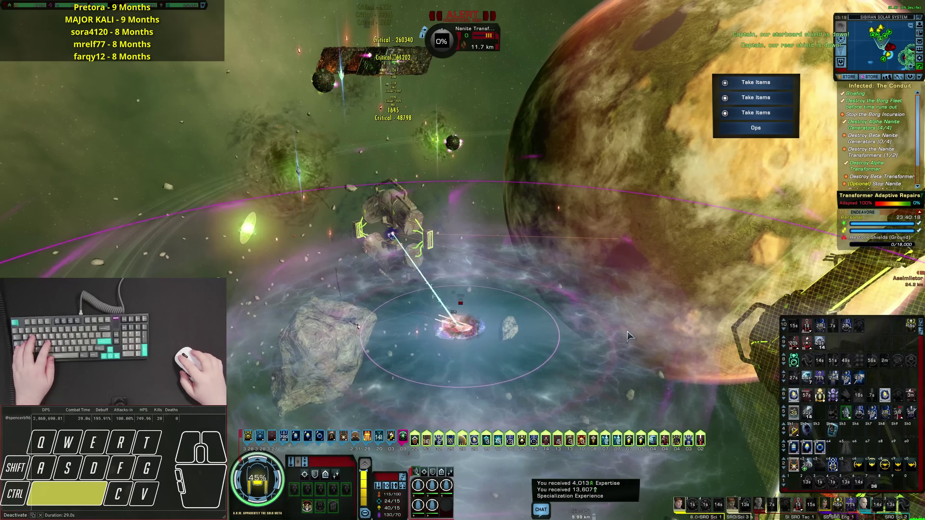
- Fly across to the Beta side and destroy its four Nanite Generators and the Beta Nanite Transformer
{"action": "key", "text": "s"}
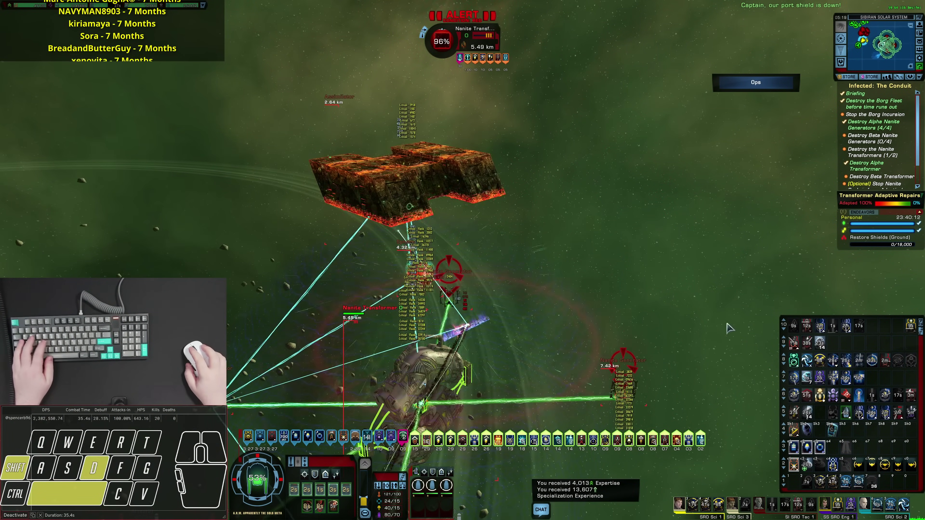
{"action": "key", "text": "shift+f"}
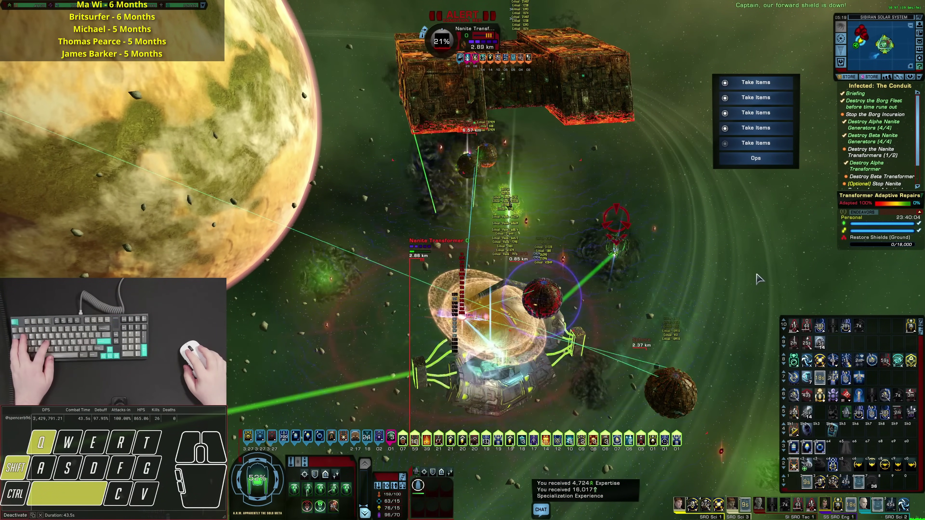
{"action": "key", "text": "ctrl"}
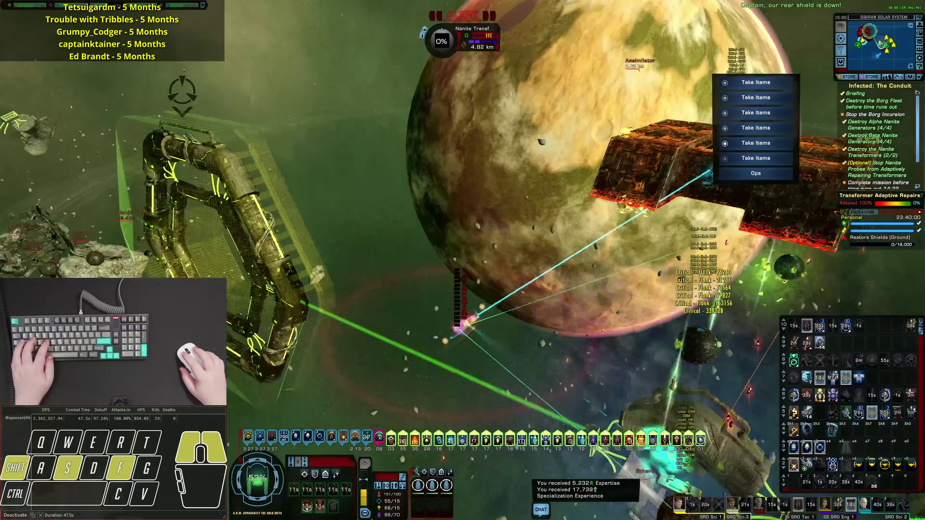
- Approach the Transwarp Conduit and destroy it with weapons, the Weapons and Auxiliary battery and Full Broadside
{"action": "key", "text": "c"}
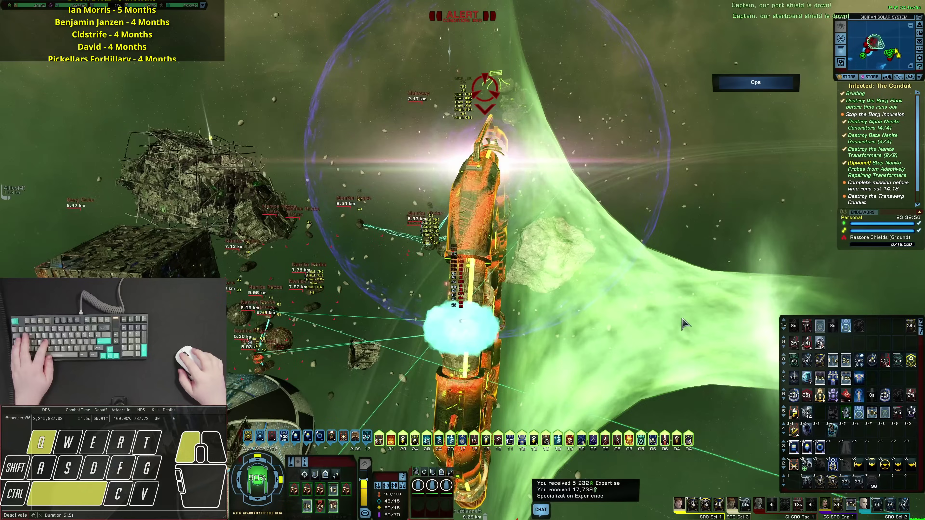
{"action": "left_click_drag", "start_coordinate": [685, 324], "coordinate": [839, 382]}
{"action": "left_click", "coordinate": [834, 381]}
{"action": "key", "text": "shift+f"}
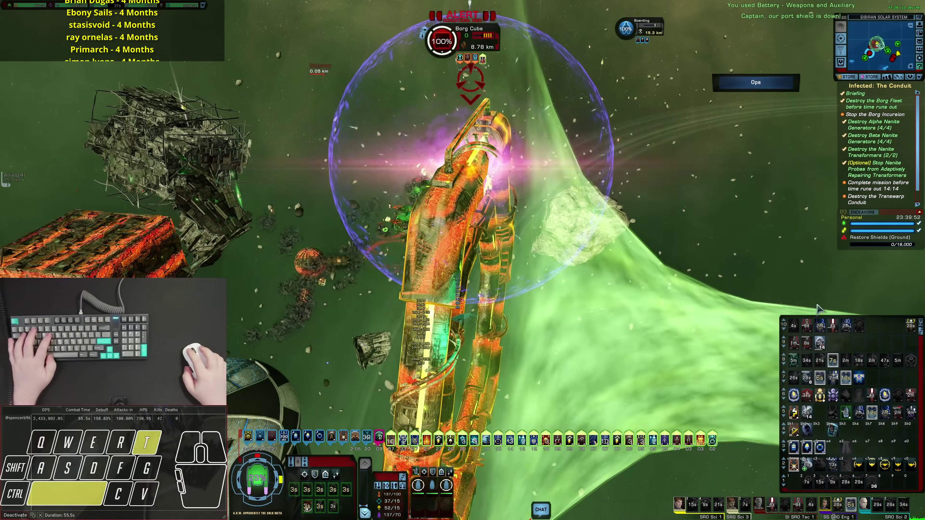
{"action": "key", "text": "d"}
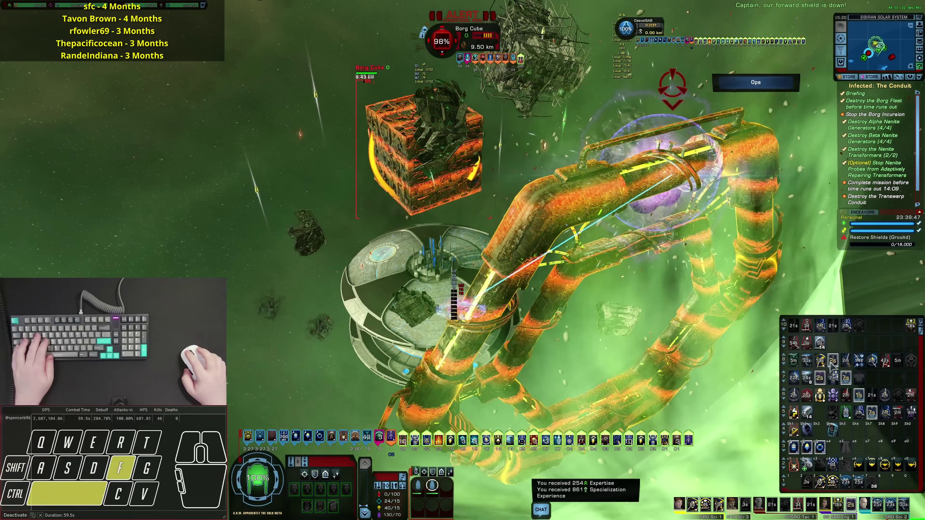
{"action": "key", "text": "shift+f"}
{"action": "left_click", "coordinate": [859, 379]}
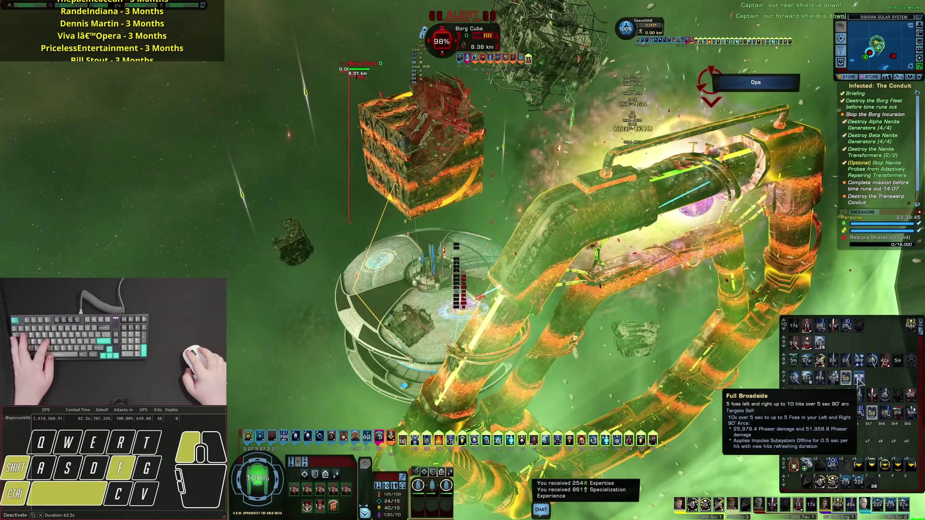
- Close in on the remaining Borg Cube and destroy it with weapon fire and further tray abilities
{"action": "left_click", "coordinate": [809, 346]}
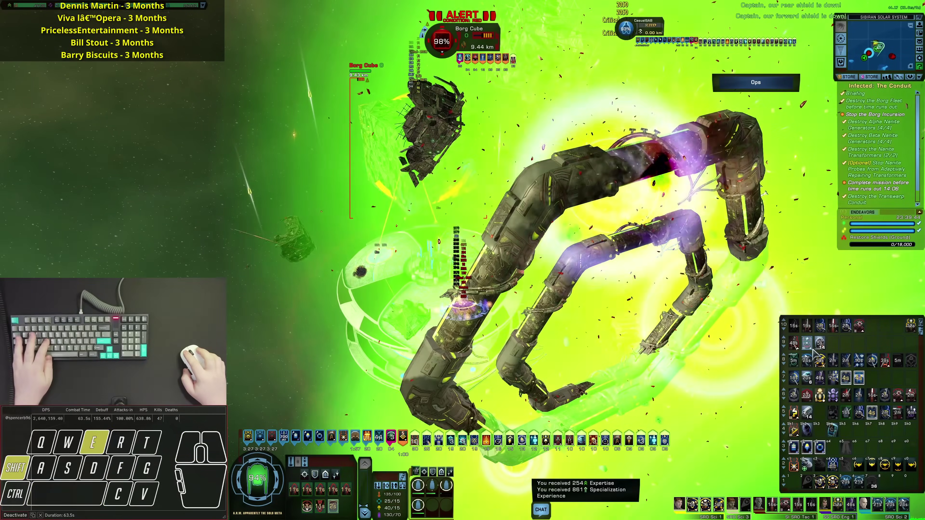
{"action": "key", "text": "shift+f"}
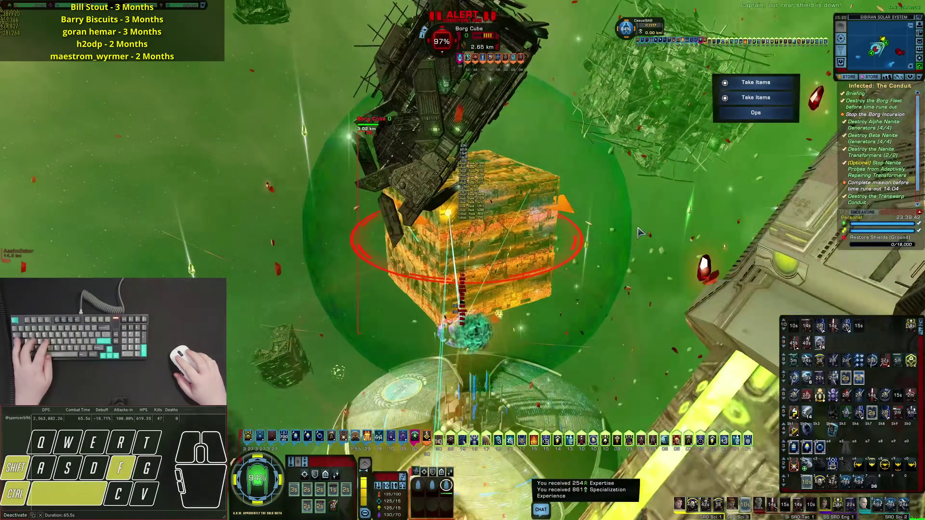
{"action": "key", "text": "w"}
{"action": "key", "text": "space"}
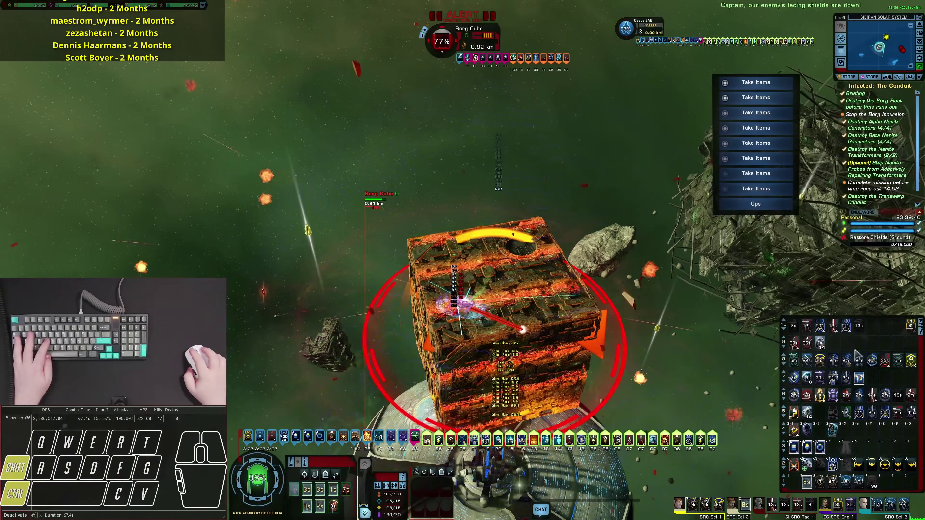
{"action": "key", "text": "ctrl"}
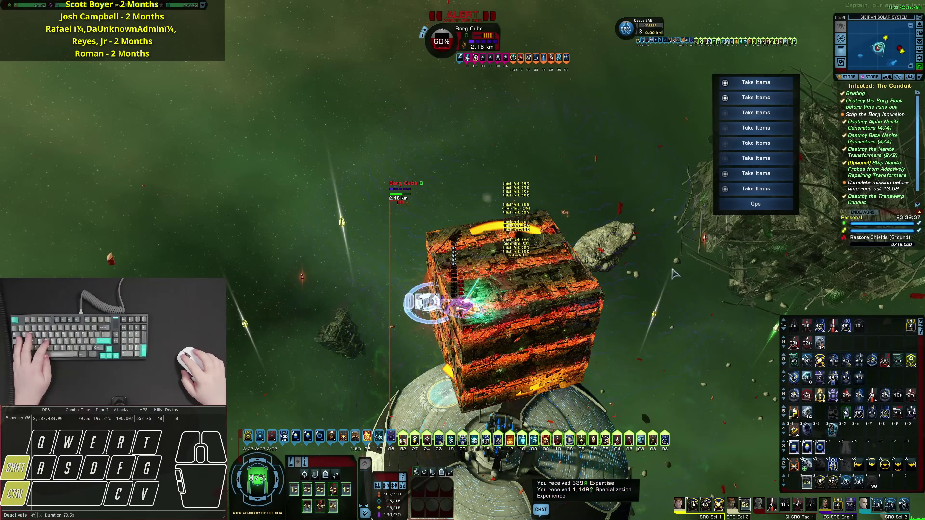
{"action": "left_click_drag", "start_coordinate": [824, 357], "coordinate": [419, 241]}
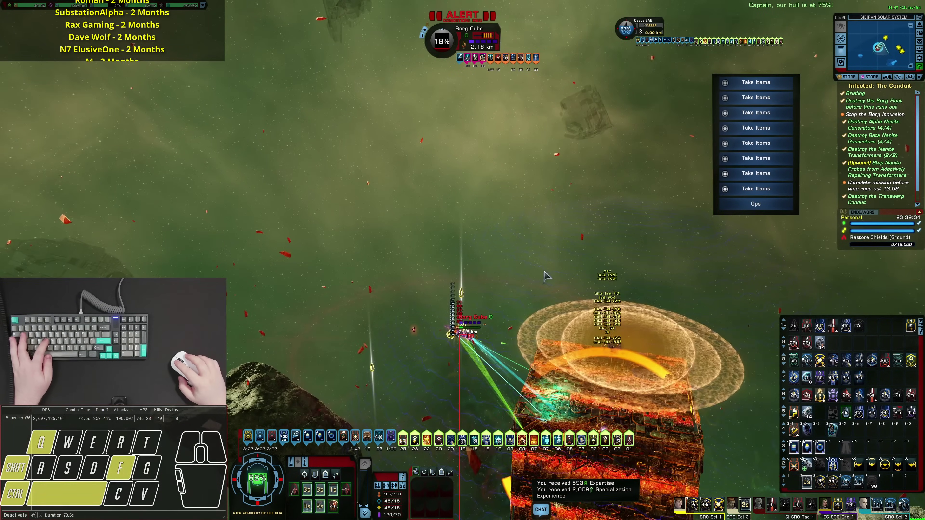
{"action": "key", "text": "e"}
{"action": "left_click_drag", "start_coordinate": [710, 328], "coordinate": [630, 303]}
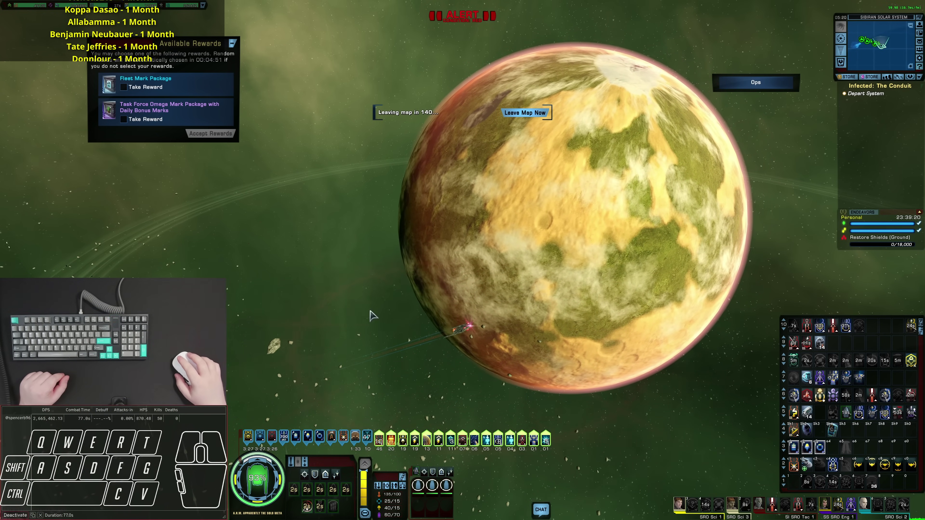
- Dismiss the admiral's mission-end message and accept the Fleet Mark Package as the reward
{"action": "left_click_drag", "start_coordinate": [612, 292], "coordinate": [327, 269]}
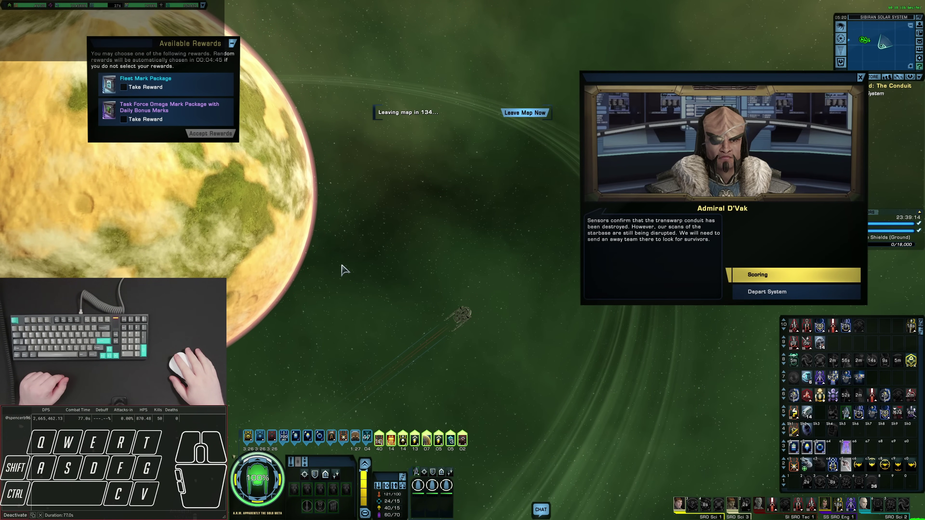
{"action": "left_click_drag", "start_coordinate": [344, 256], "coordinate": [455, 257]}
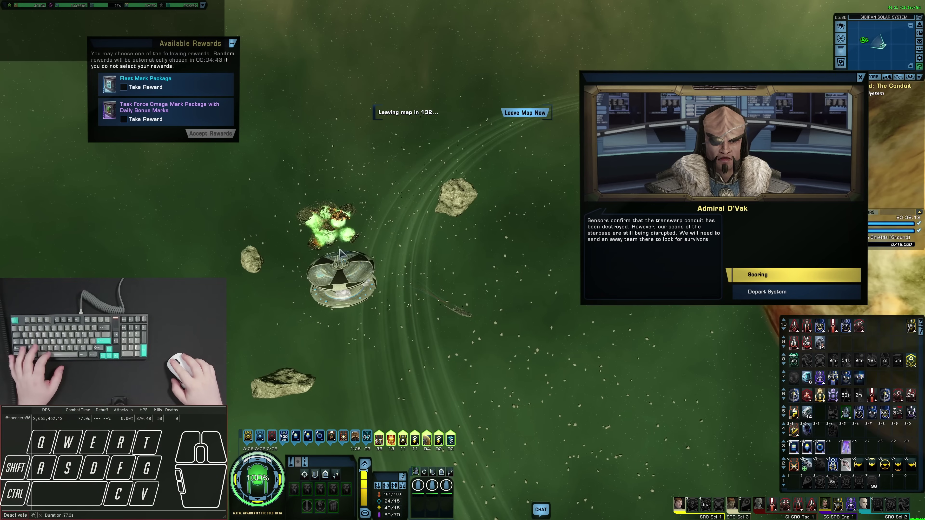
{"action": "left_click", "coordinate": [860, 77]}
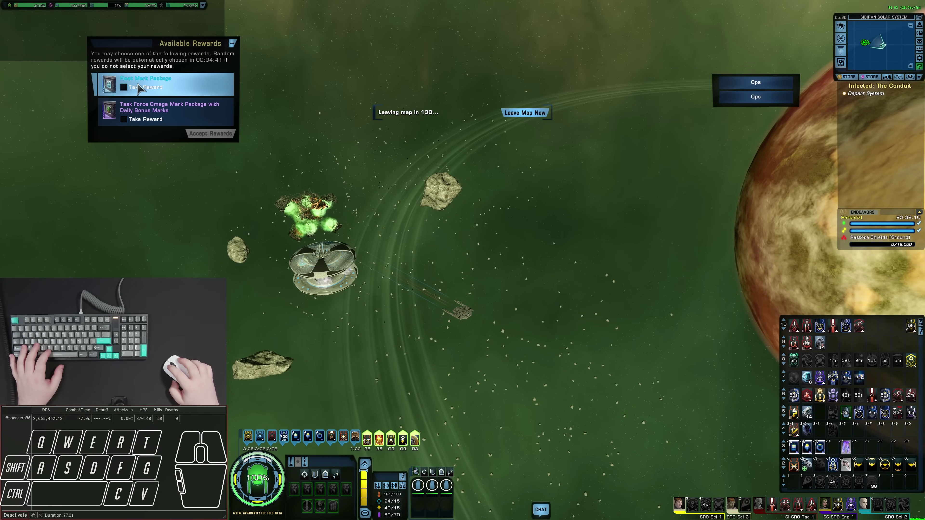
{"action": "left_click", "coordinate": [124, 88]}
{"action": "left_click", "coordinate": [210, 133]}
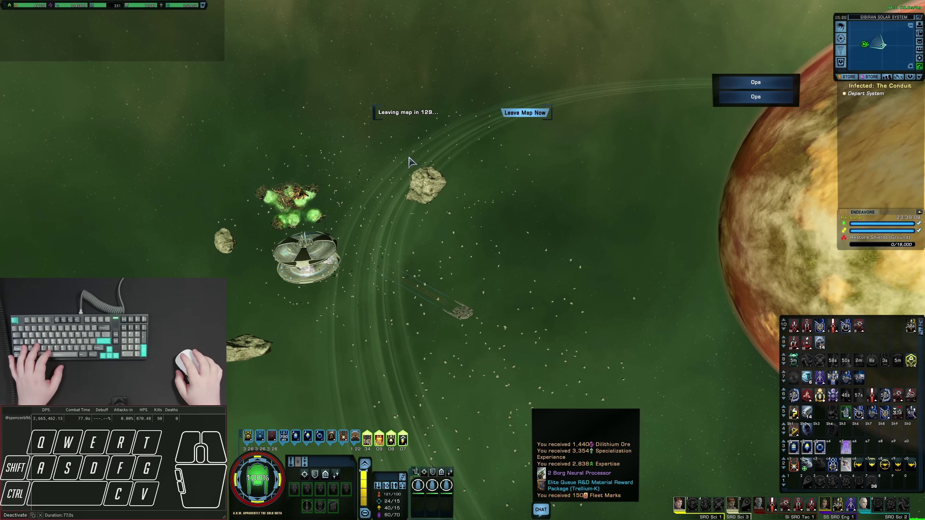